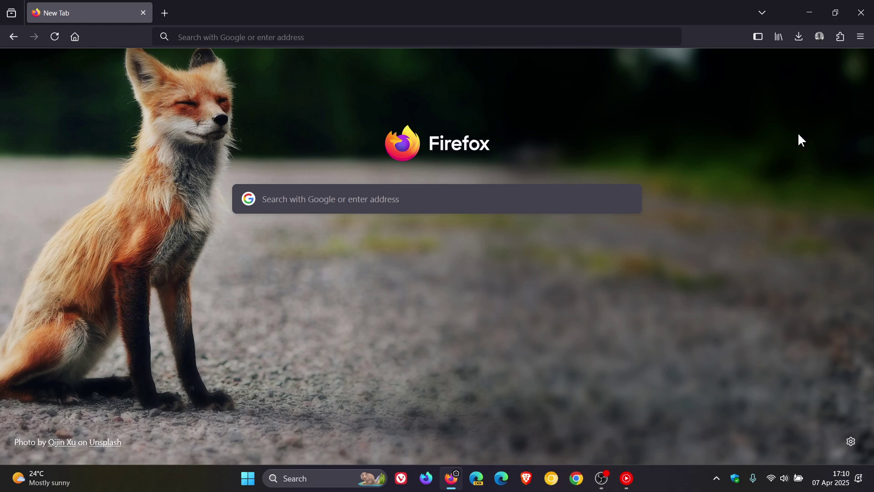
Step: Open the Add-ons Manager's extensions page through Manage extensions in the toolbar Extensions menu
{"action": "left_click", "coordinate": [840, 37]}
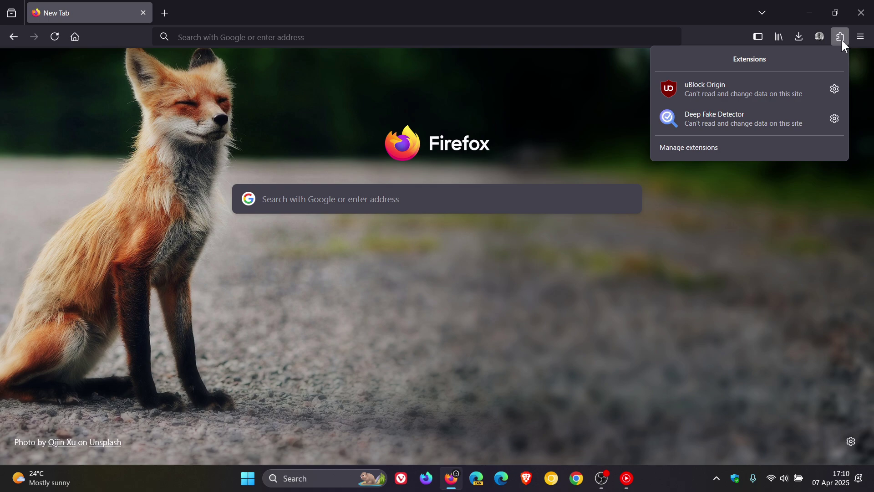
{"action": "left_click", "coordinate": [696, 146]}
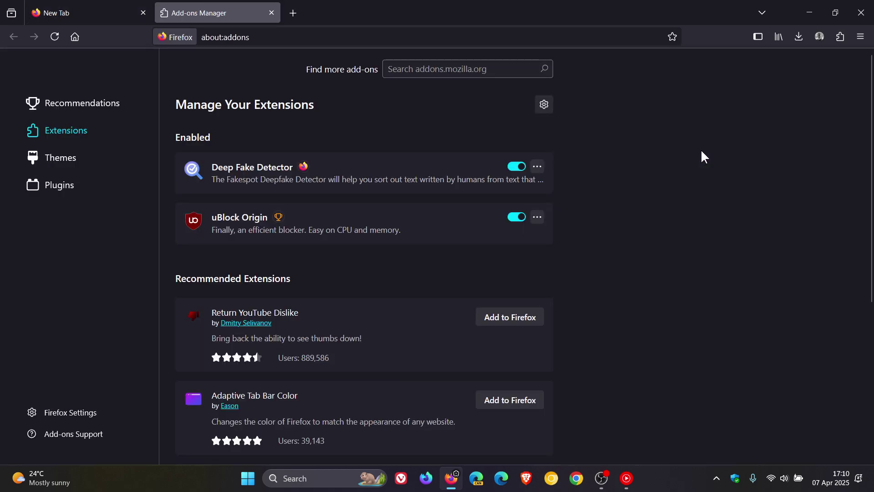
Step: Focus the Find more add-ons field to search for 'brave search'
{"action": "left_click", "coordinate": [444, 69]}
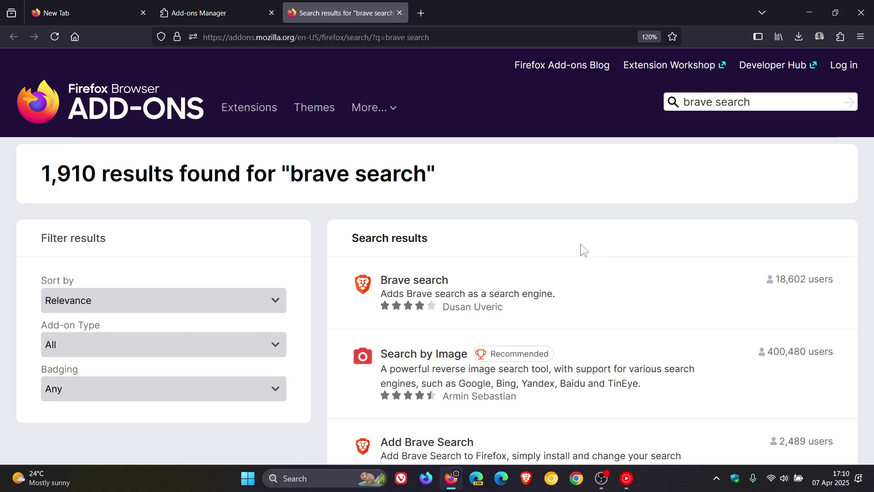
{"action": "scroll", "coordinate": [580, 244], "scroll_direction": "down", "scroll_amount": 3}
{"action": "scroll", "coordinate": [581, 244], "scroll_direction": "down", "scroll_amount": 2}
{"action": "scroll", "coordinate": [580, 243], "scroll_direction": "down", "scroll_amount": 2}
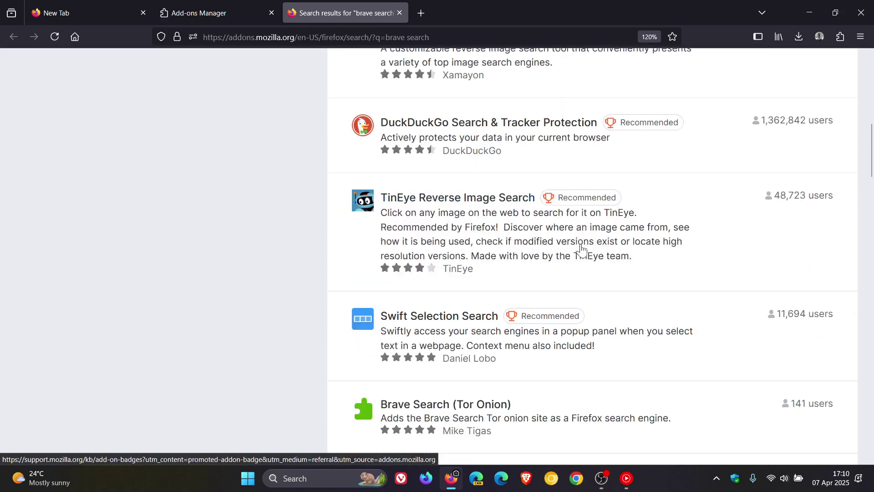
{"action": "scroll", "coordinate": [581, 249], "scroll_direction": "down", "scroll_amount": 2}
{"action": "scroll", "coordinate": [582, 250], "scroll_direction": "down", "scroll_amount": 2}
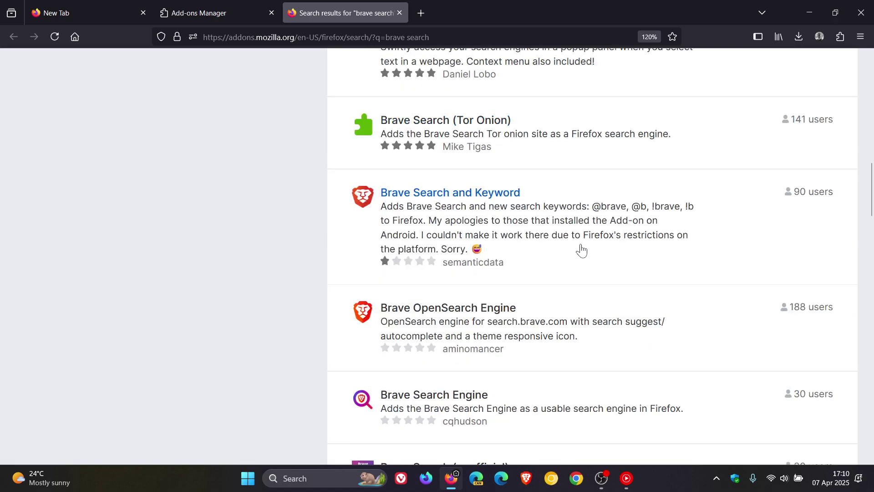
{"action": "scroll", "coordinate": [581, 249], "scroll_direction": "down", "scroll_amount": 2}
{"action": "scroll", "coordinate": [581, 249], "scroll_direction": "down", "scroll_amount": 1}
{"action": "scroll", "coordinate": [582, 249], "scroll_direction": "down", "scroll_amount": 1}
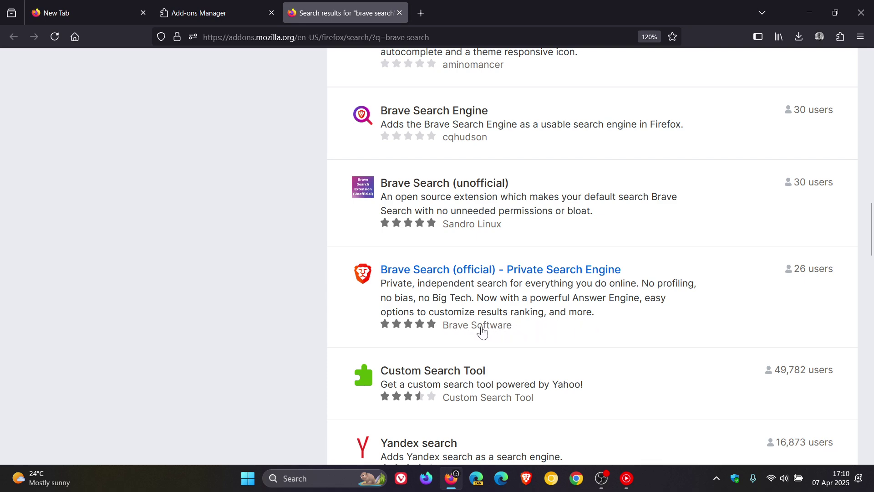
Step: Add Brave Search (official) to Firefox and accept it as the default search engine
{"action": "left_click", "coordinate": [466, 282]}
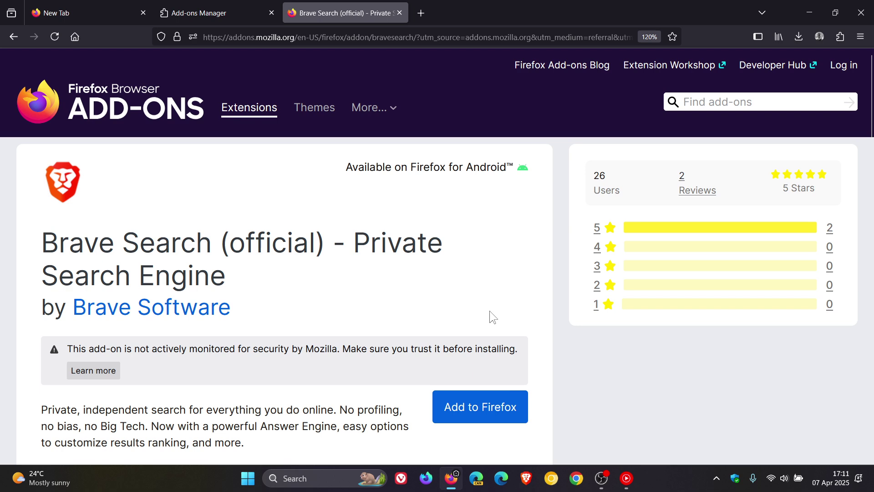
{"action": "left_click", "coordinate": [481, 413]}
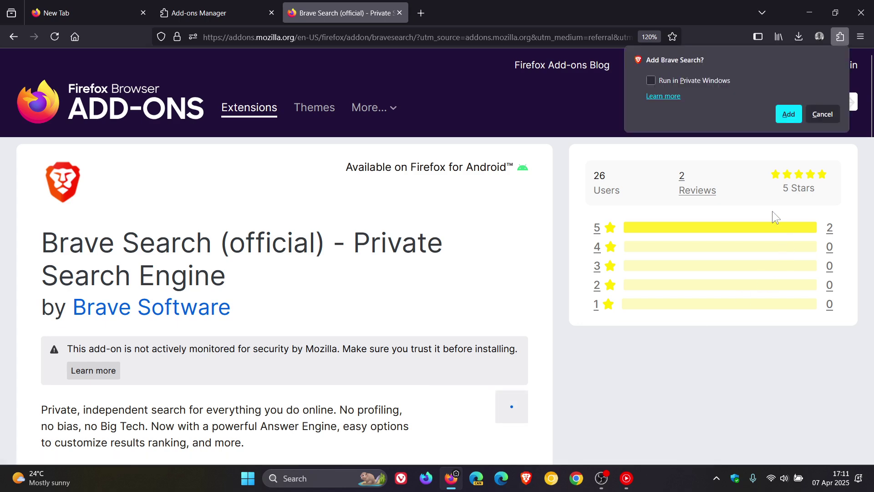
{"action": "left_click", "coordinate": [789, 115]}
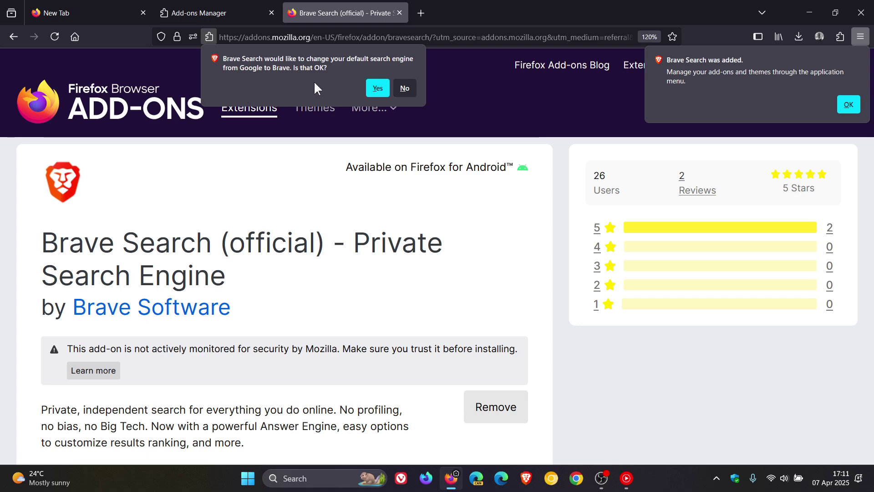
{"action": "left_click", "coordinate": [377, 89]}
{"action": "left_click", "coordinate": [848, 104]}
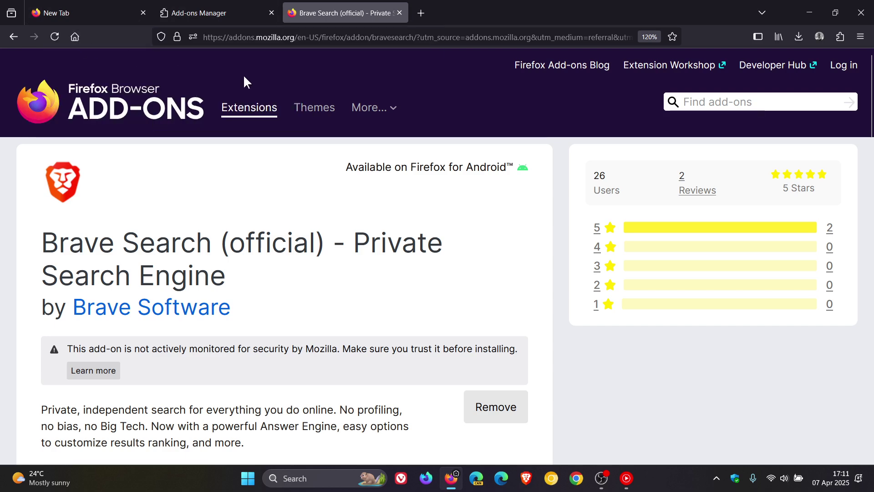
Step: From a new tab, open Firefox Search settings and confirm Brave in the Default Search Engine dropdown
{"action": "left_click", "coordinate": [75, 38]}
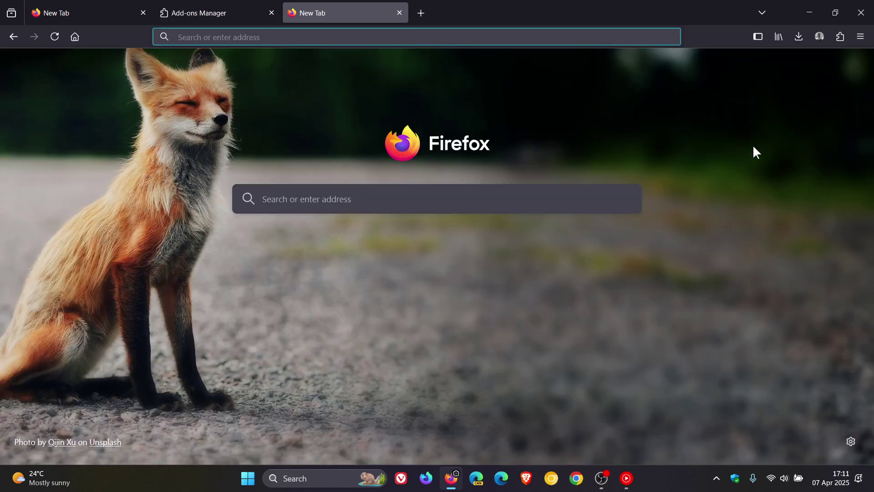
{"action": "left_click", "coordinate": [849, 439]}
{"action": "left_click", "coordinate": [699, 319]}
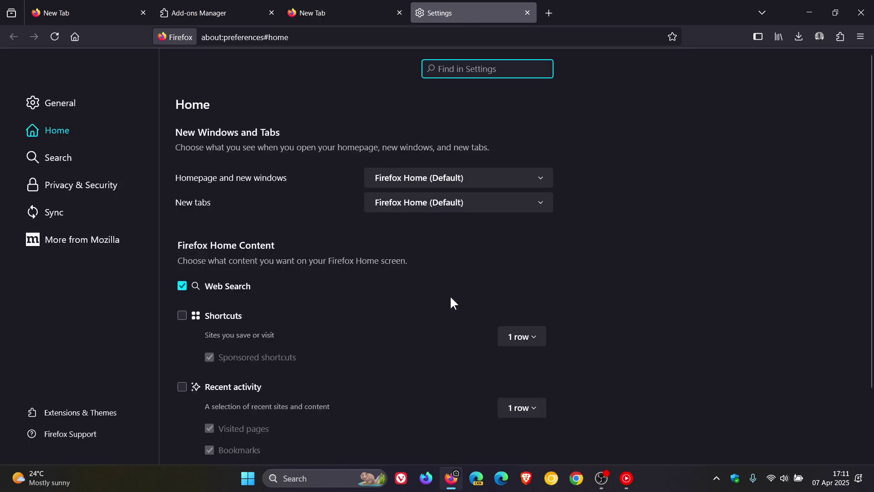
{"action": "left_click", "coordinate": [58, 158]}
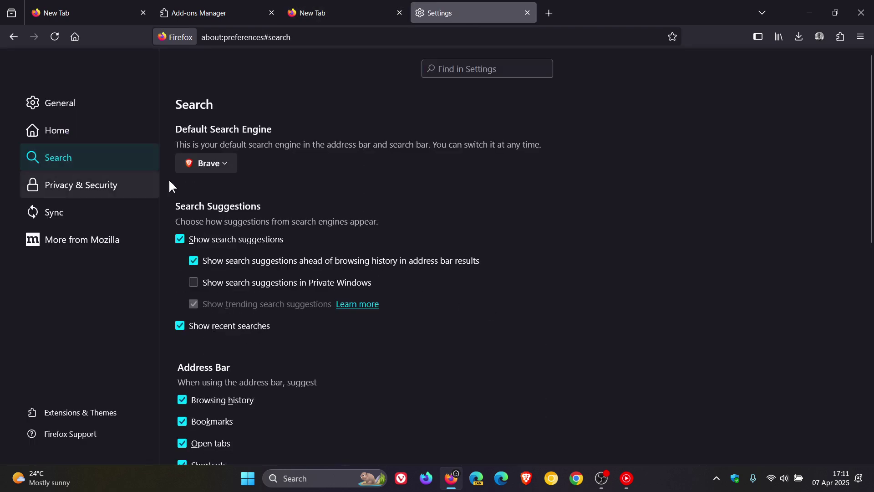
{"action": "left_click", "coordinate": [222, 166]}
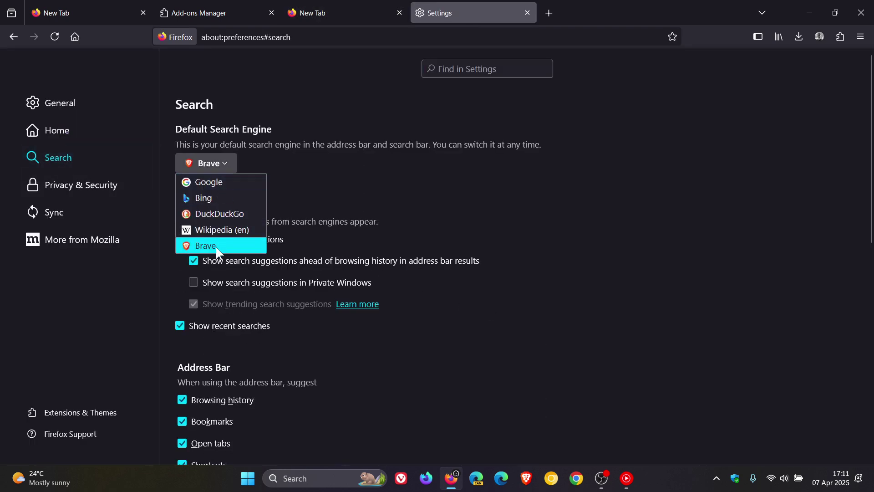
{"action": "left_click", "coordinate": [400, 206]}
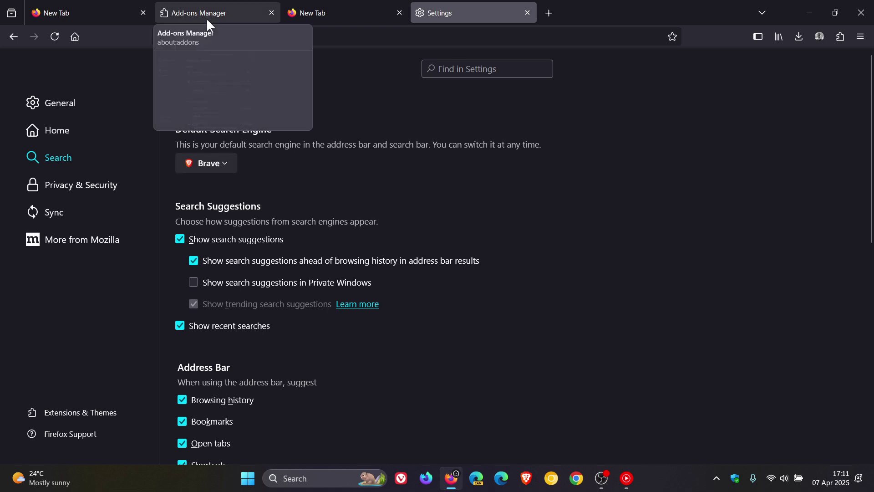
Step: Open the Brave Search extension's details page from its gear menu in the Extensions panel
{"action": "left_click", "coordinate": [124, 12]}
{"action": "left_click", "coordinate": [840, 36]}
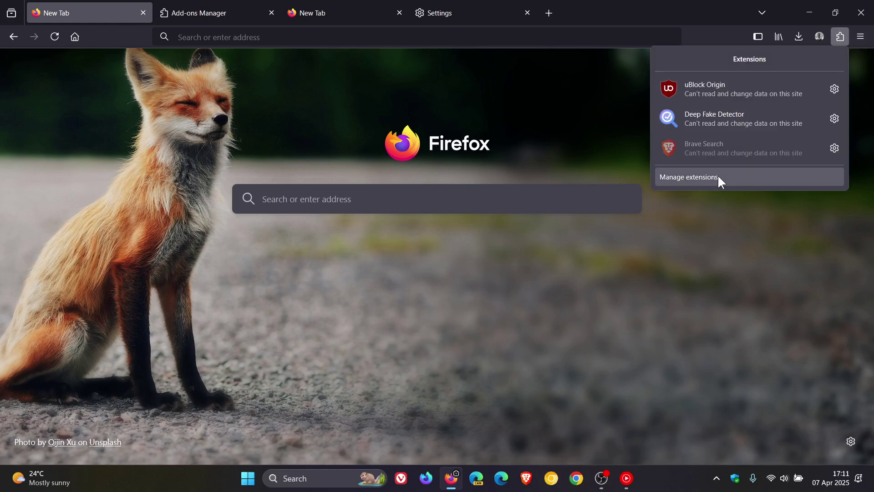
{"action": "left_click", "coordinate": [834, 147]}
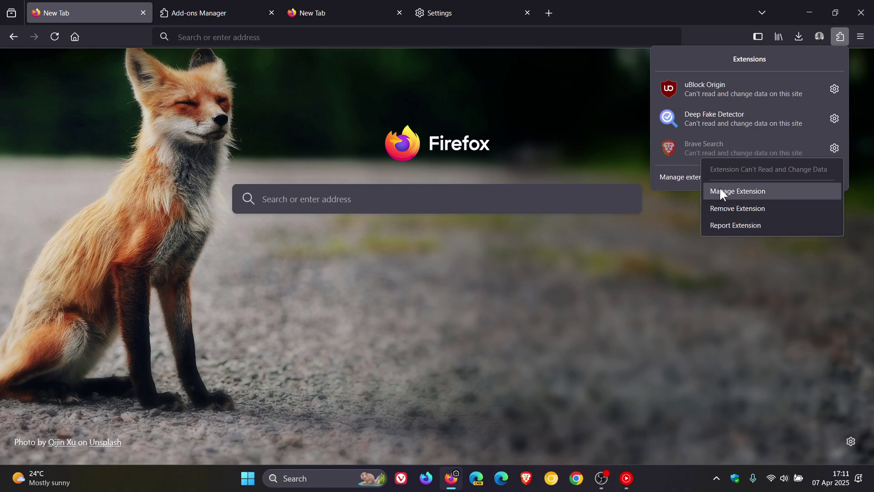
{"action": "left_click", "coordinate": [734, 191]}
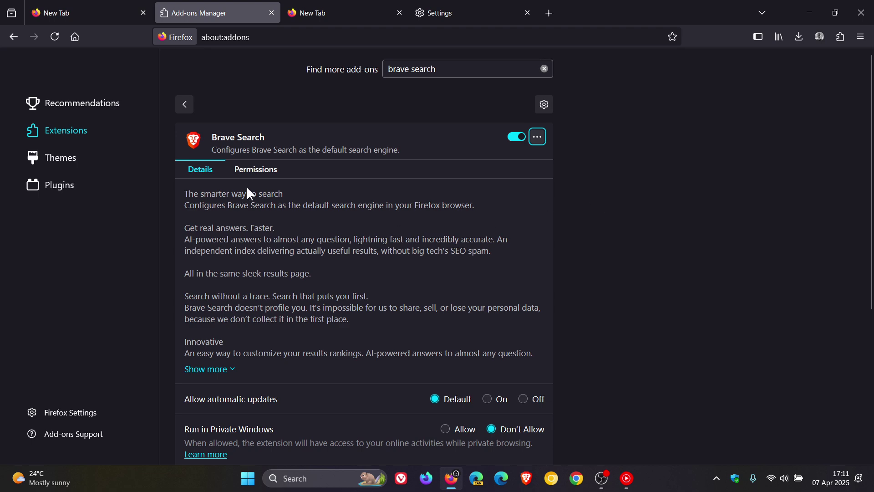
{"action": "scroll", "coordinate": [638, 256], "scroll_direction": "down", "scroll_amount": 3}
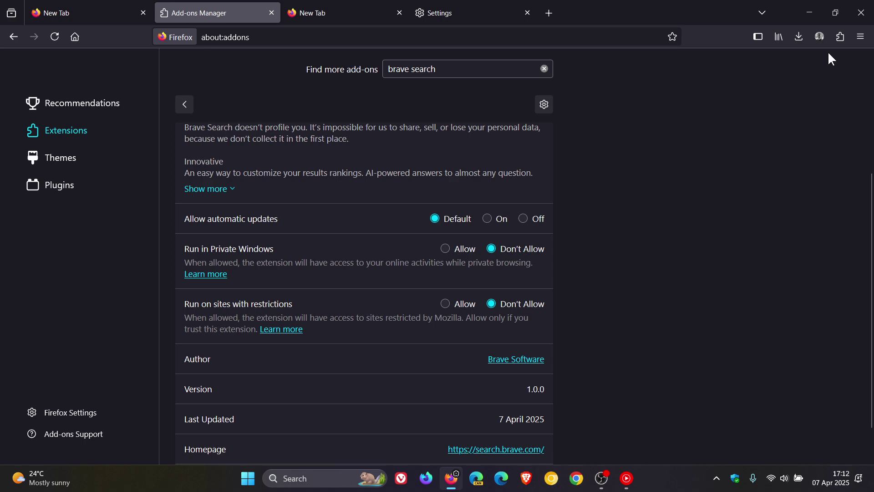
{"action": "scroll", "coordinate": [633, 232], "scroll_direction": "up", "scroll_amount": 5}
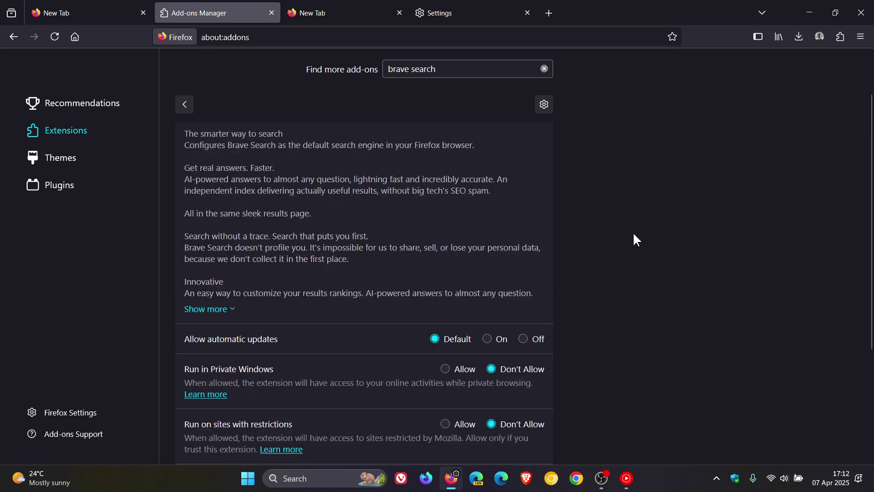
Step: Remove the Brave Search extension through its gear menu in the Extensions panel
{"action": "left_click", "coordinate": [72, 15]}
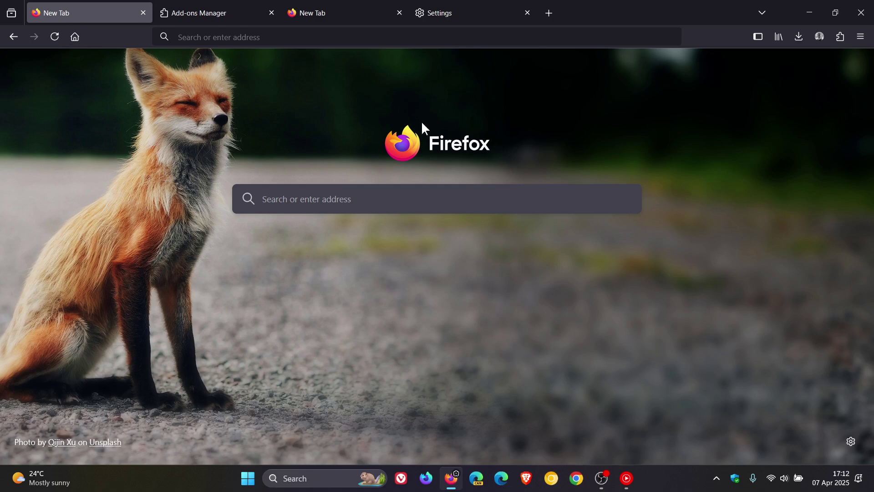
{"action": "left_click", "coordinate": [840, 36]}
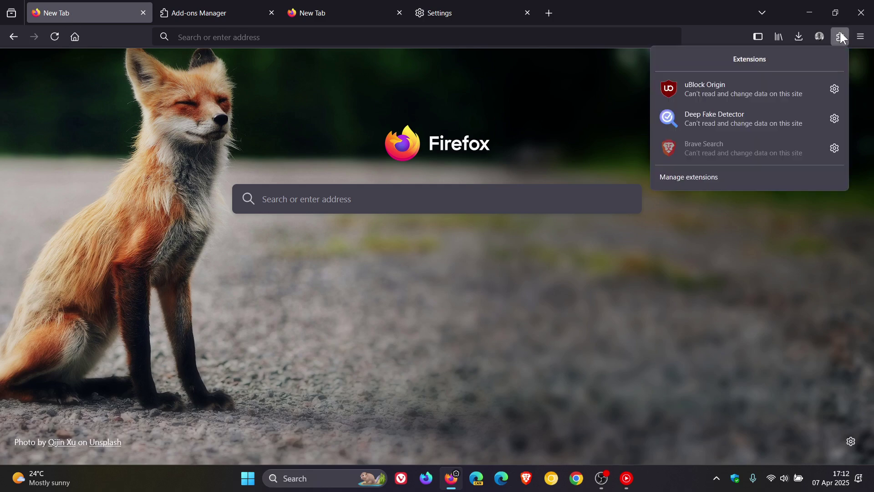
{"action": "left_click", "coordinate": [834, 148]}
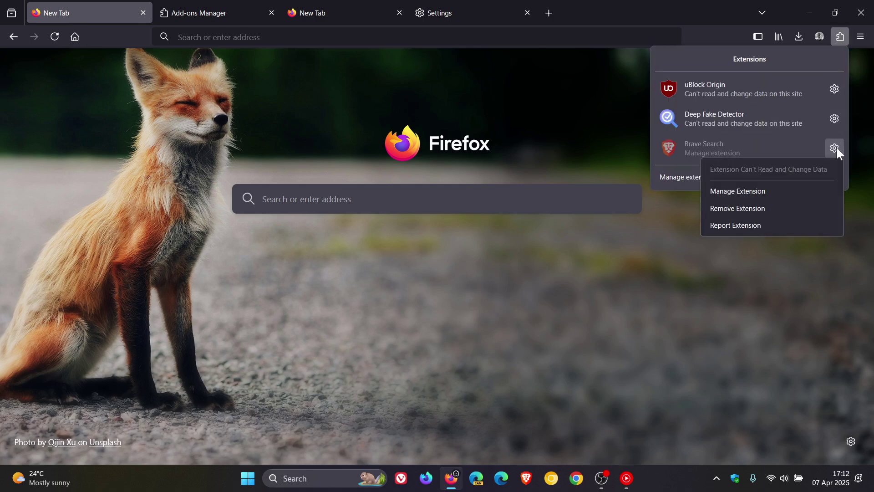
{"action": "left_click", "coordinate": [736, 208]}
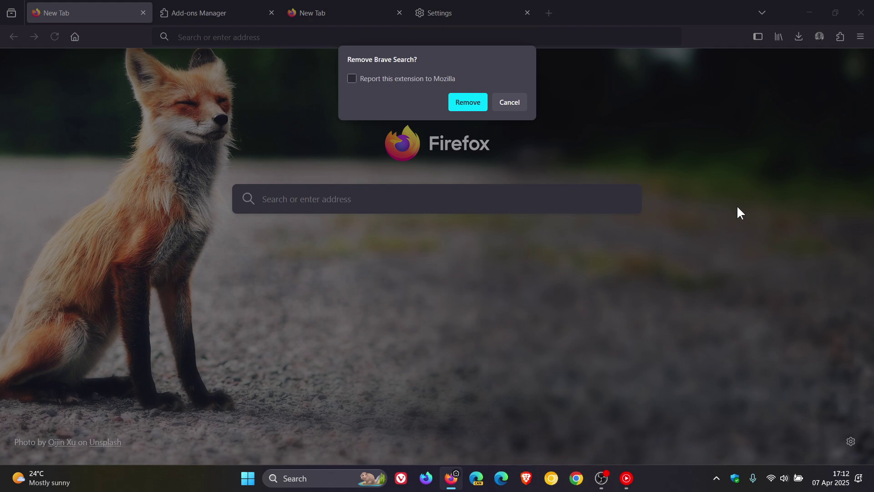
{"action": "left_click", "coordinate": [469, 102]}
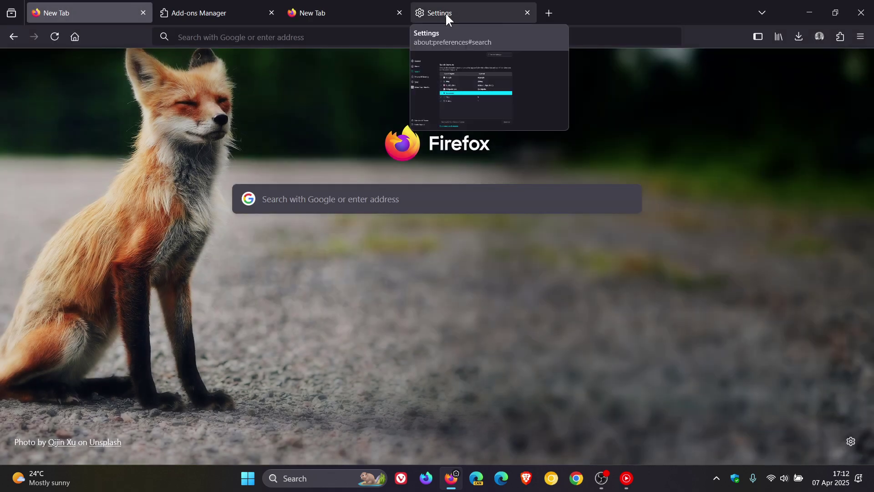
Step: Check the Default Search Engine list shows Google without Brave, then return to the first tab
{"action": "left_click", "coordinate": [445, 13]}
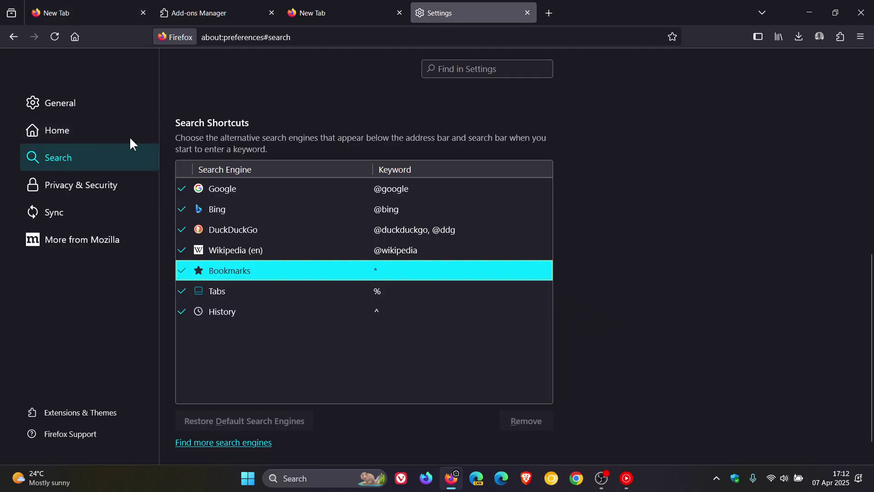
{"action": "scroll", "coordinate": [342, 239], "scroll_direction": "up", "scroll_amount": 5}
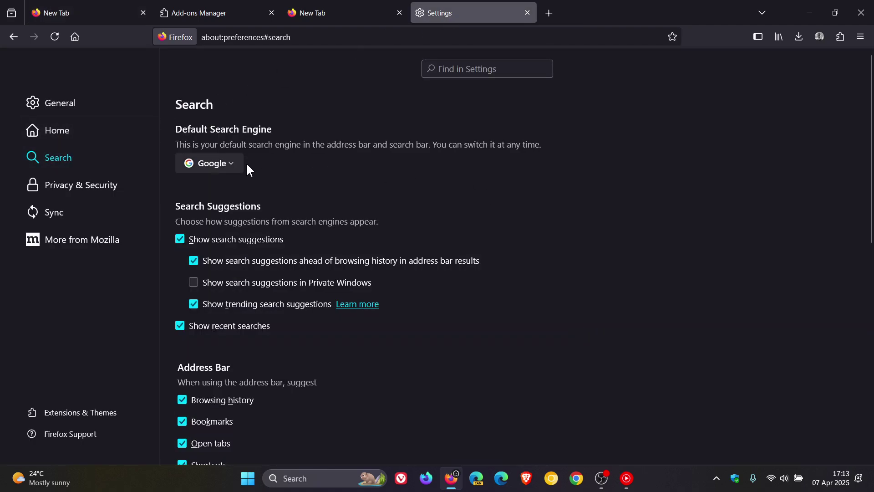
{"action": "left_click", "coordinate": [228, 161]}
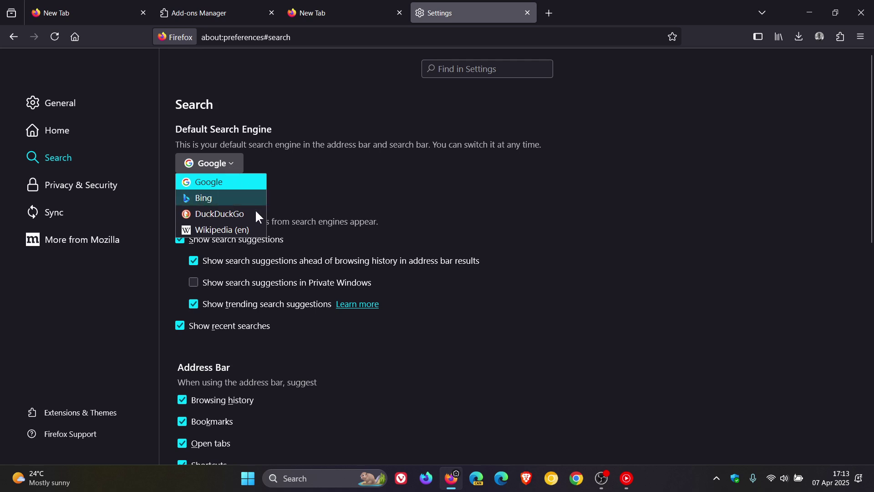
{"action": "left_click", "coordinate": [636, 228]}
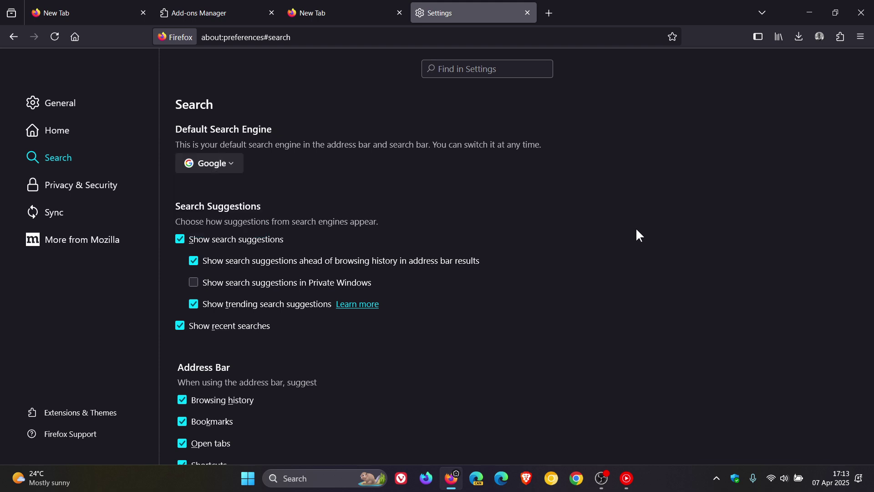
{"action": "left_click", "coordinate": [91, 13]}
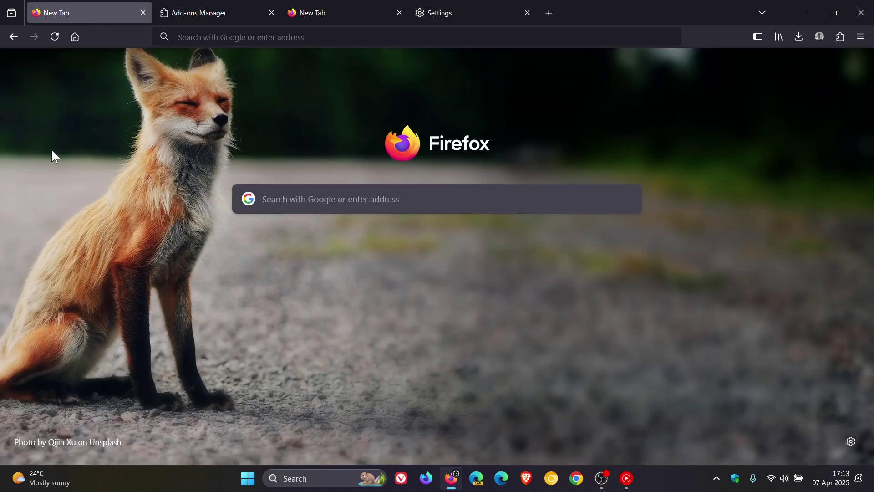